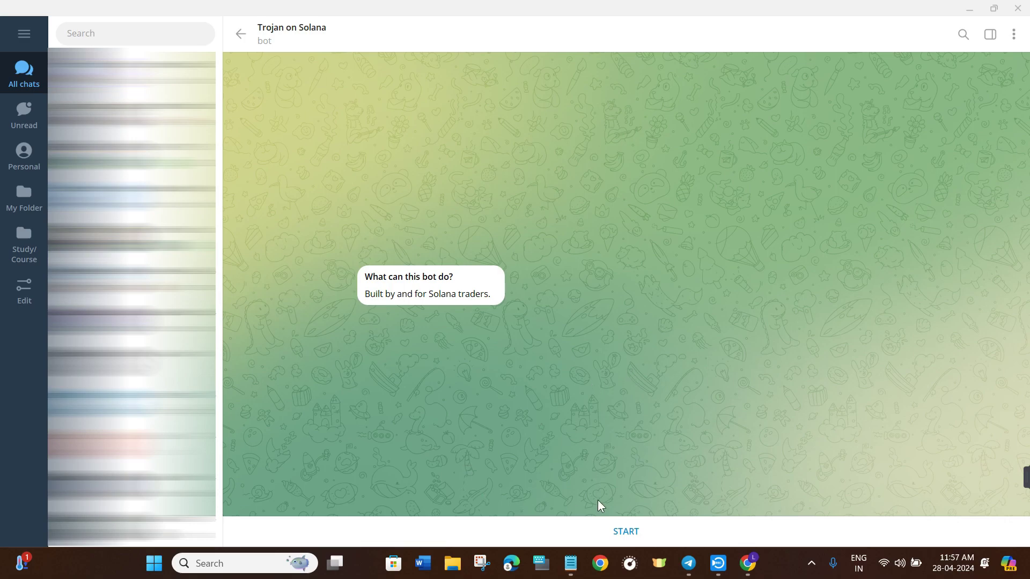
Start the Trojan on Solana bot and open its Settings panel.
left_click(633, 534)
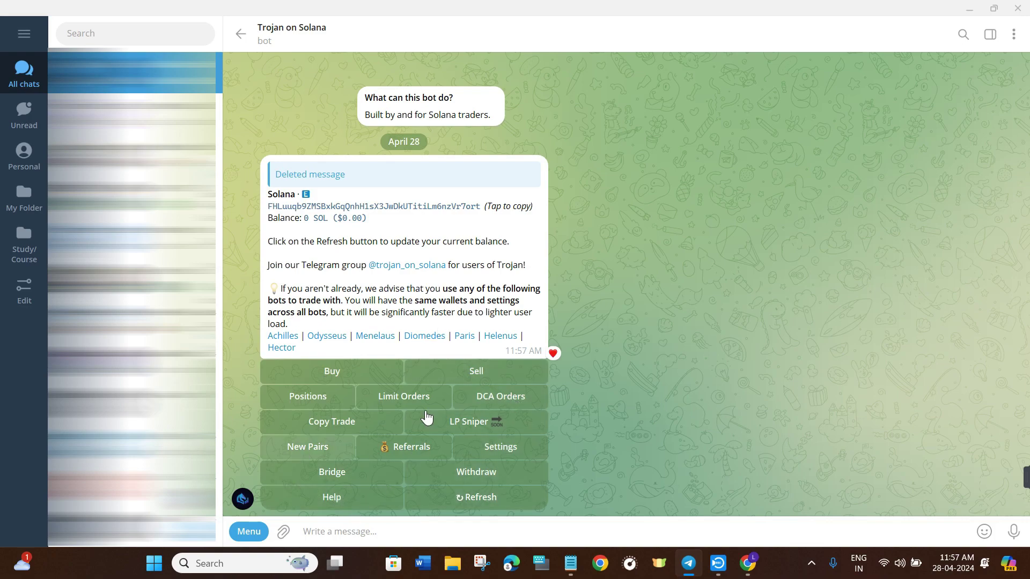
left_click(496, 451)
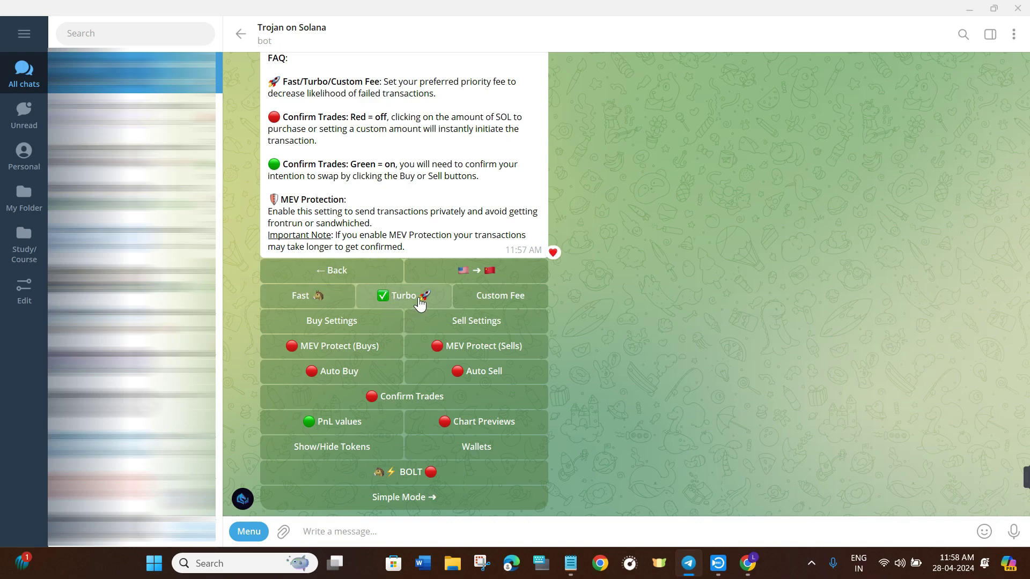
In Buy Settings, replace the 0.5 SOL buy preset with 0.1 SOL, then choose Buy Slippage.
left_click(336, 327)
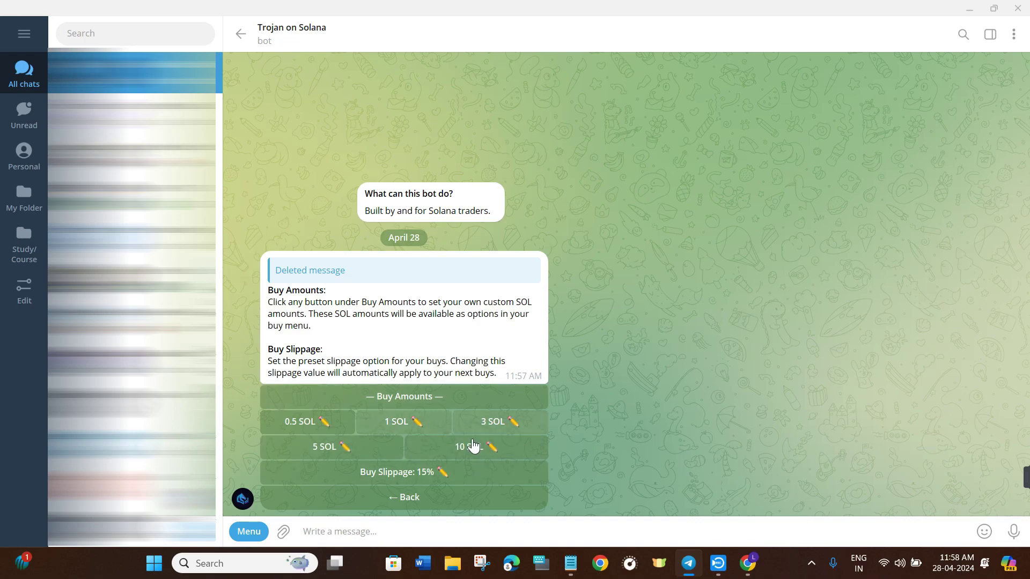
double_click(440, 433)
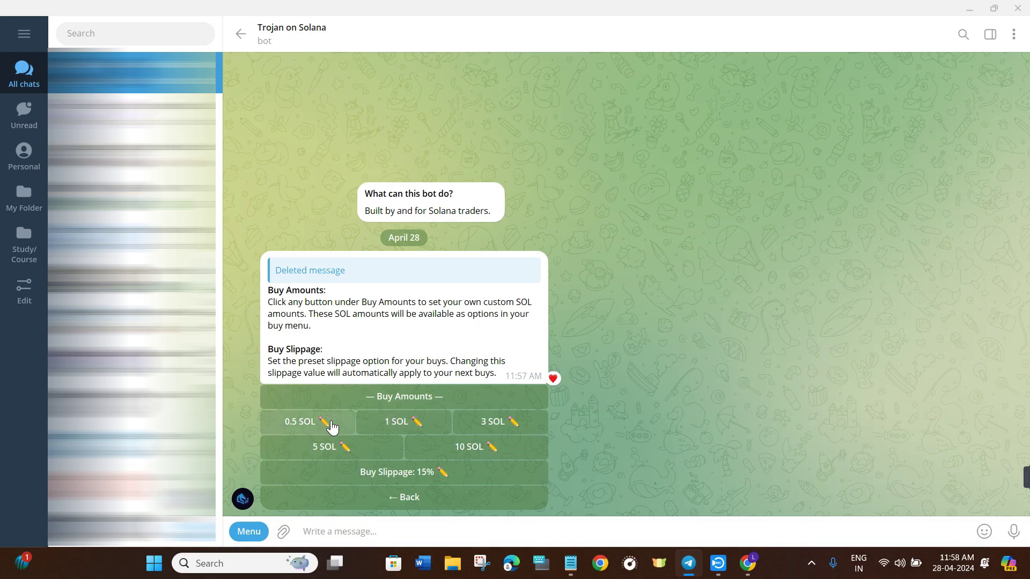
left_click(353, 430)
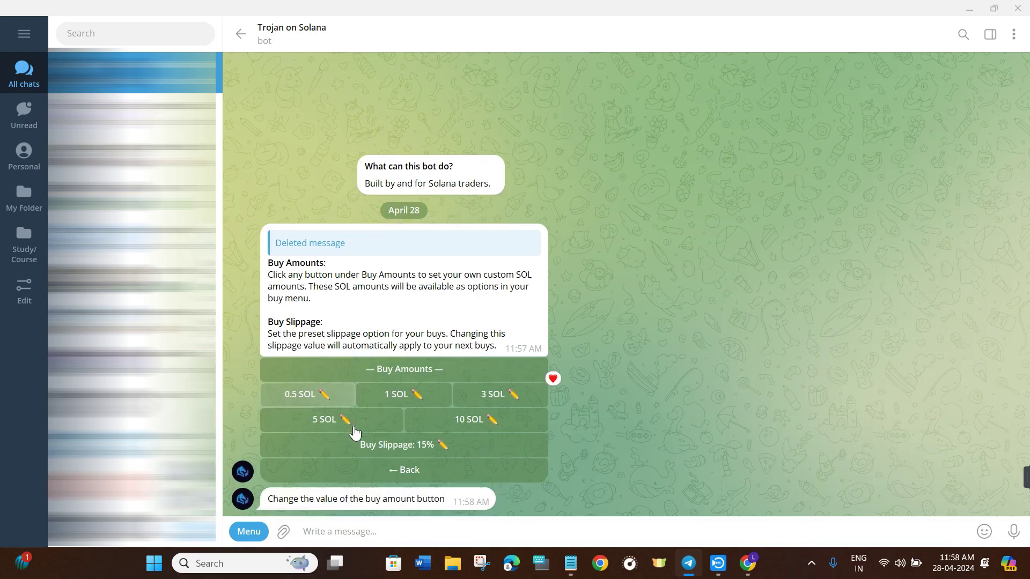
left_click(428, 531)
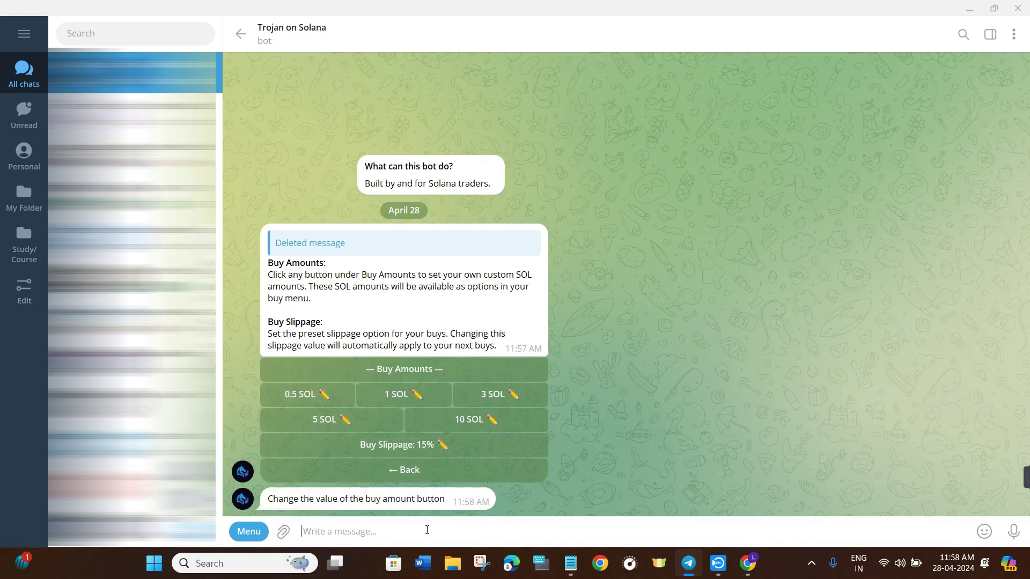
type("0.1")
key("Return")
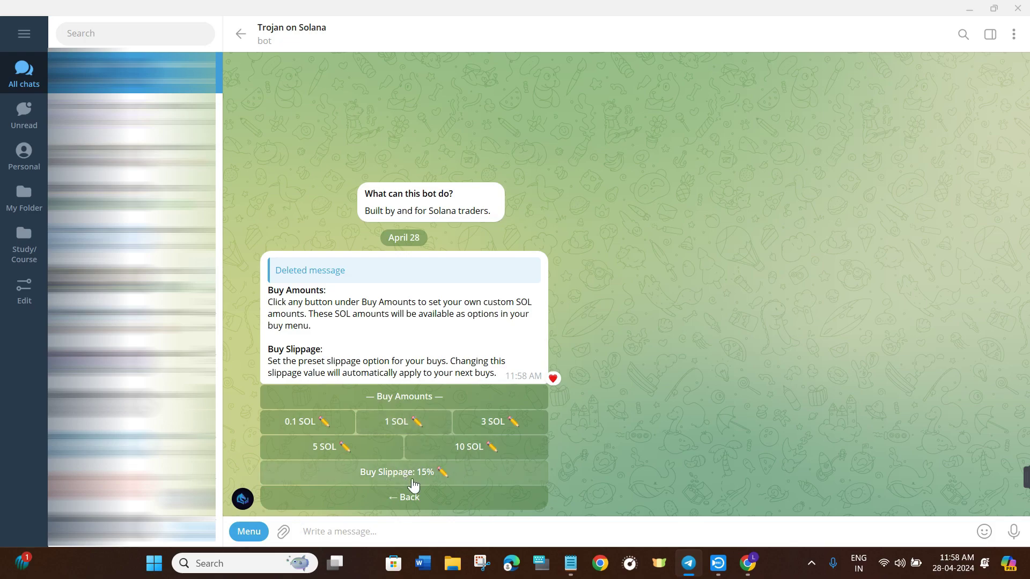
left_click(459, 481)
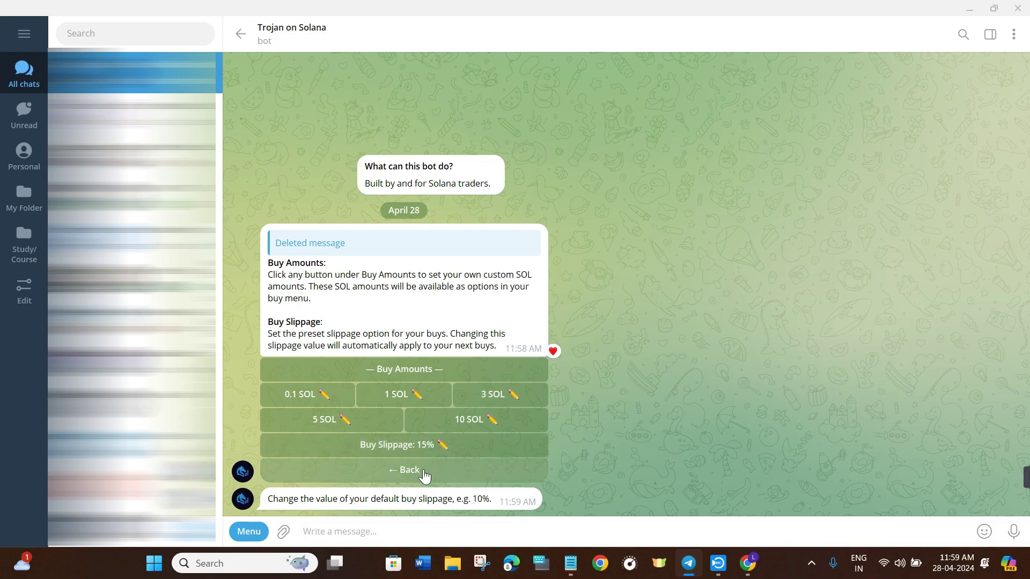
In Sell Settings, replace the 50% sell preset with 25%, then choose Sell Slippage.
left_click(378, 470)
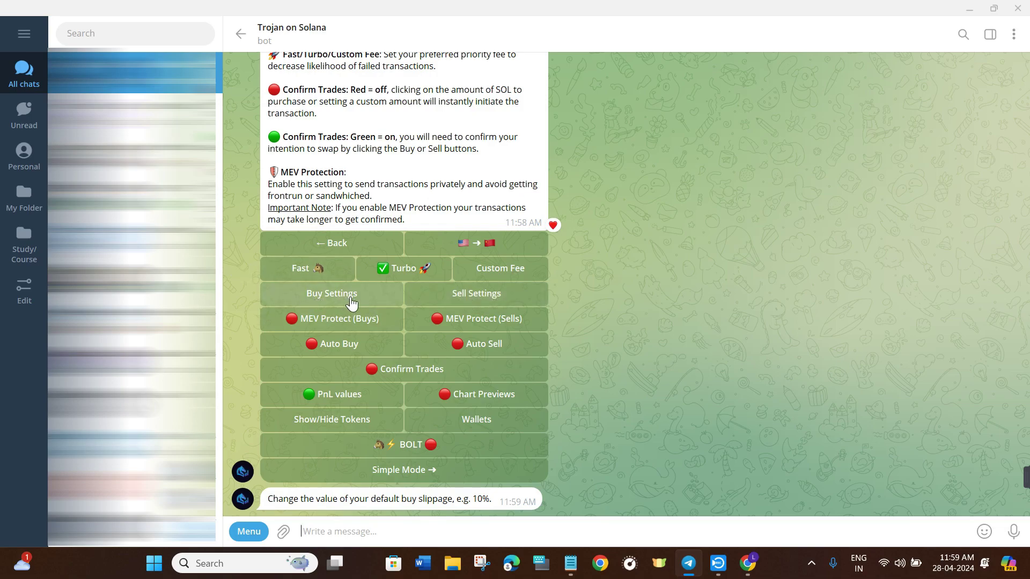
left_click(508, 294)
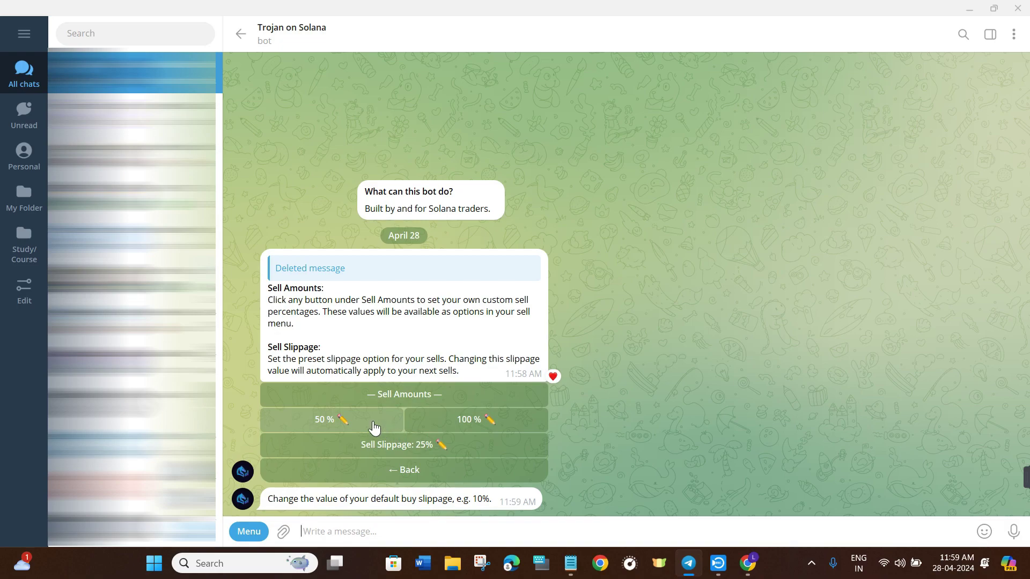
left_click(352, 423)
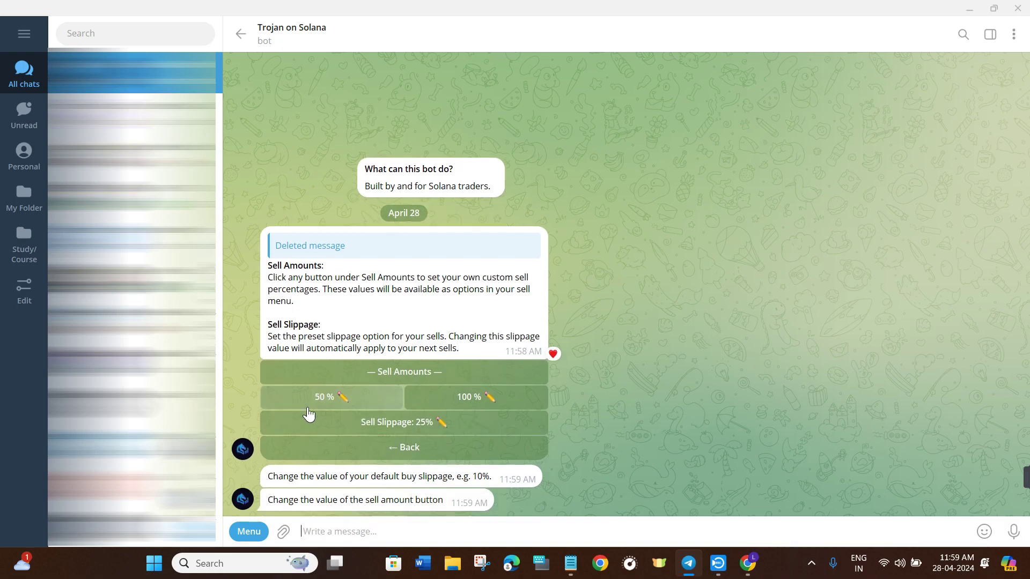
type("20%")
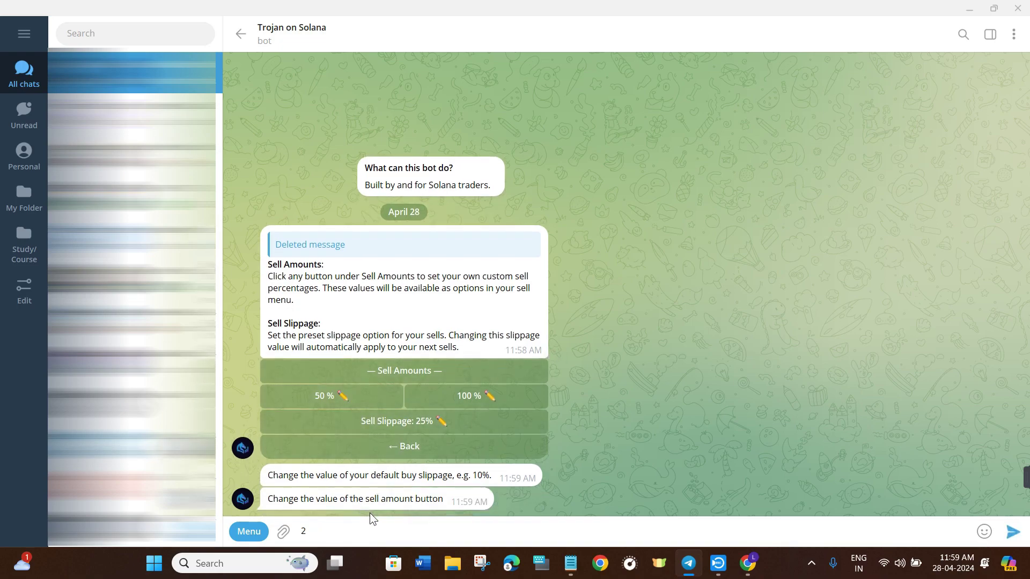
key("BackSpace")
key("BackSpace")
key("BackSpace")
type("25%")
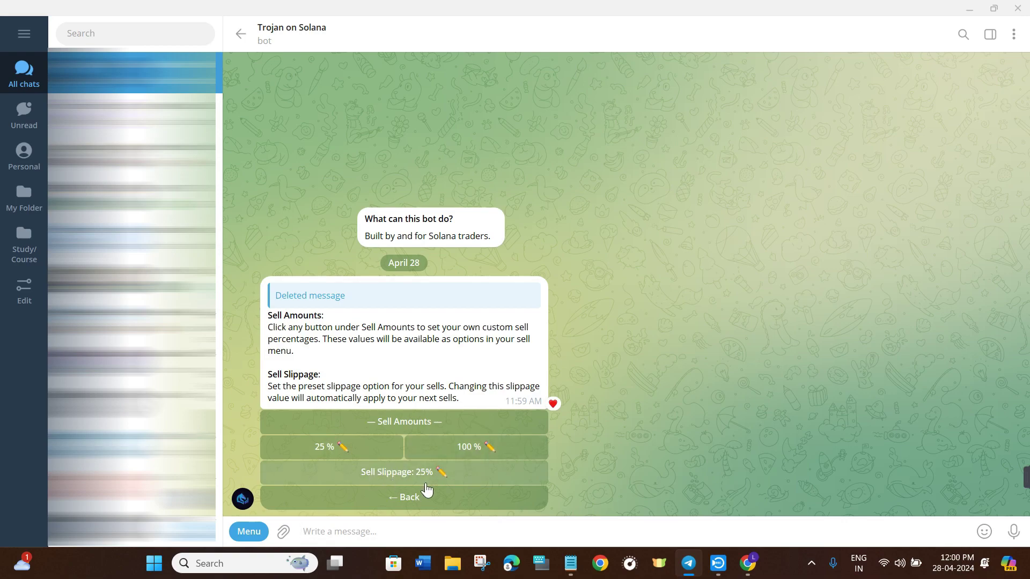
left_click(467, 475)
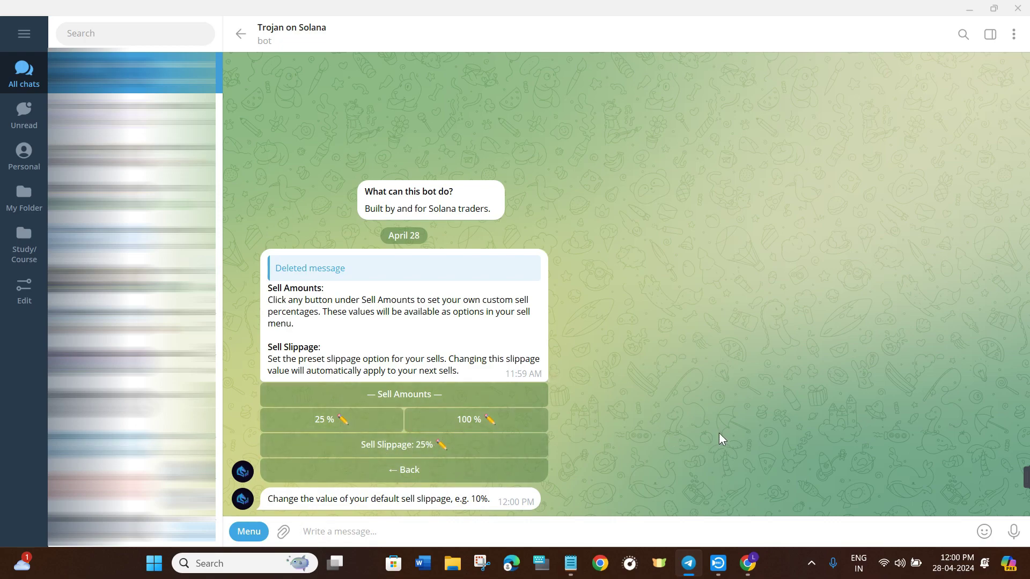
Back in main settings, toggle MEV Protect for buys and sells on, then off again.
left_click(400, 446)
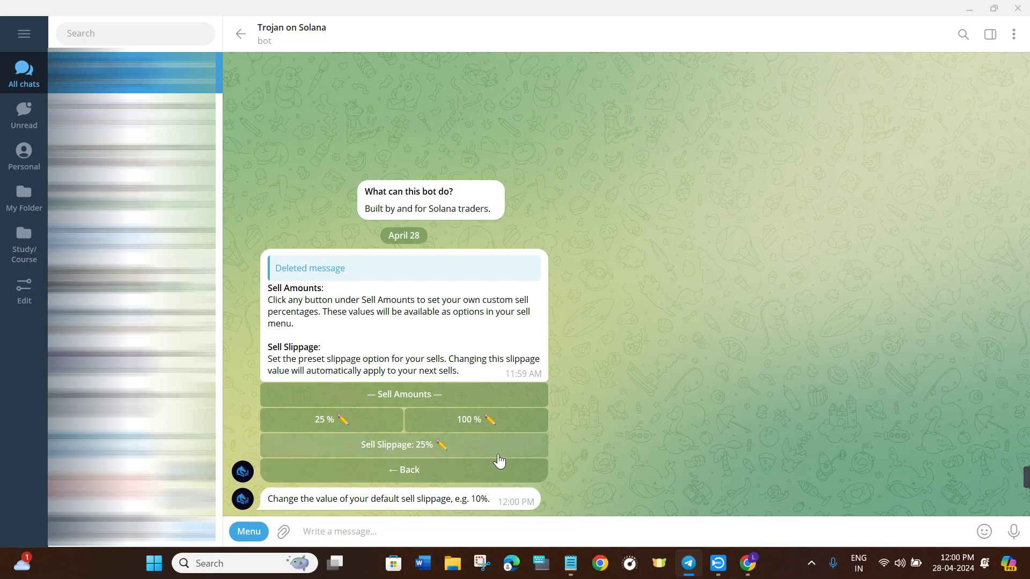
left_click(458, 474)
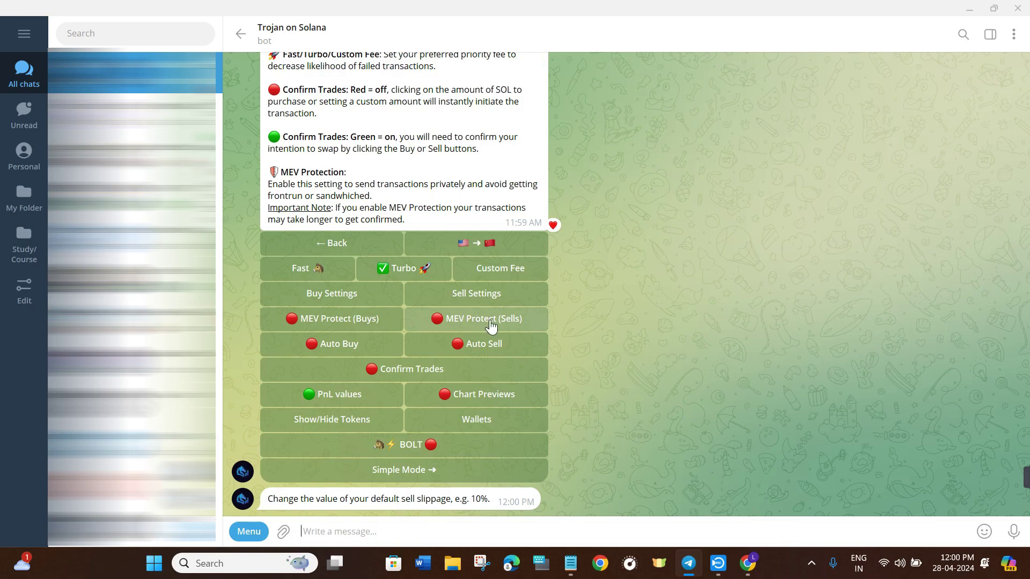
left_click(294, 322)
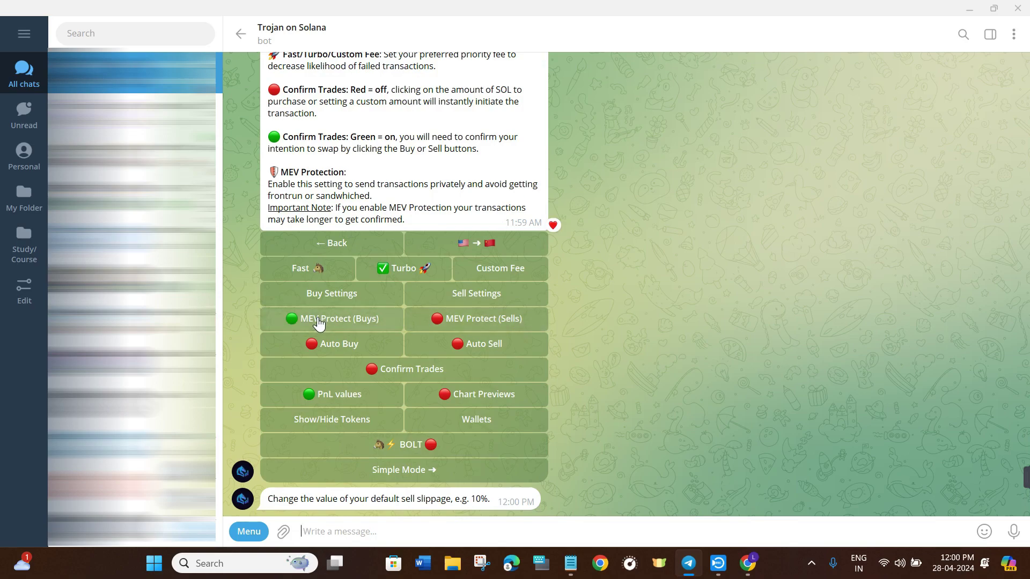
left_click(451, 327)
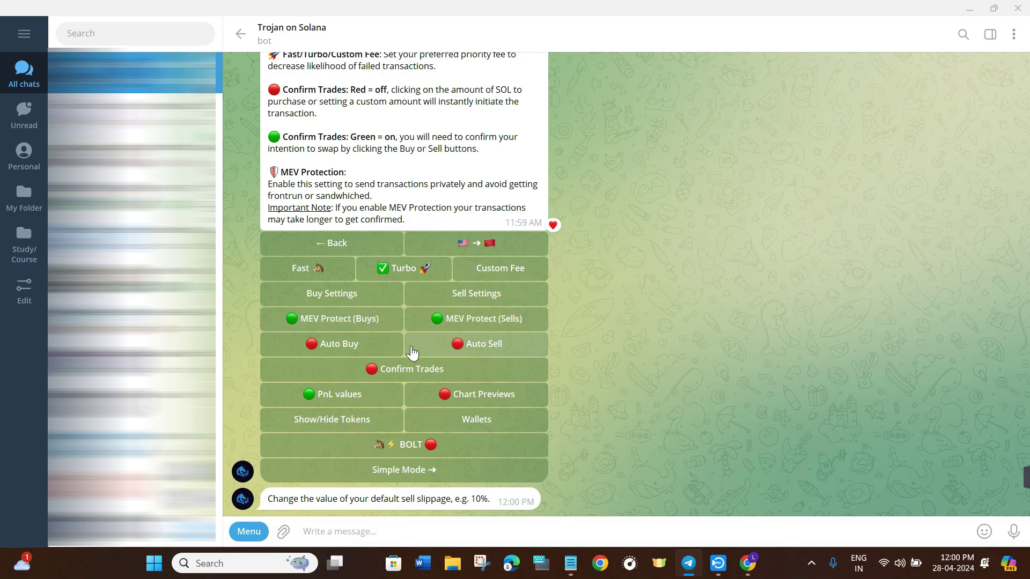
left_click(293, 321)
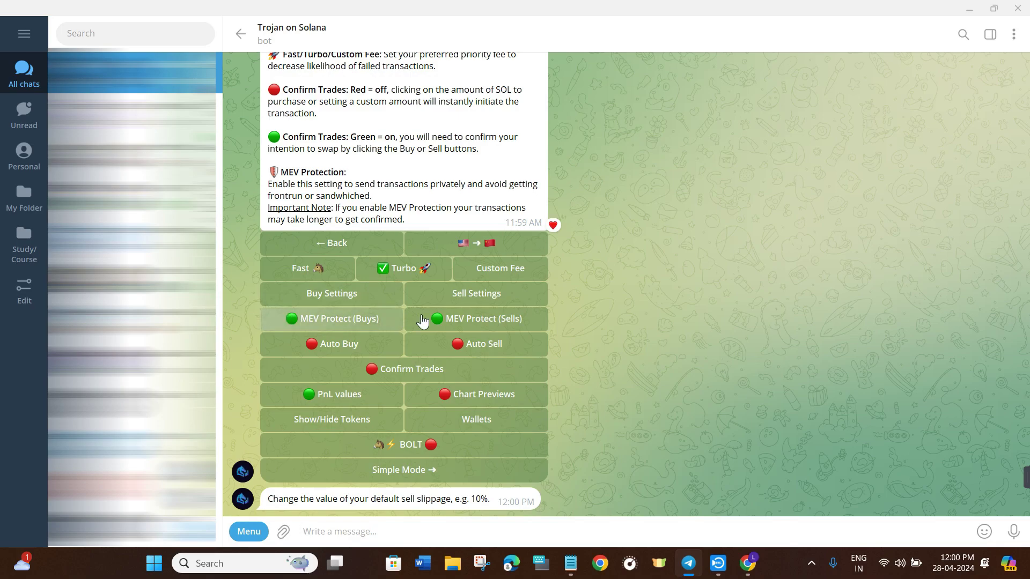
left_click(448, 321)
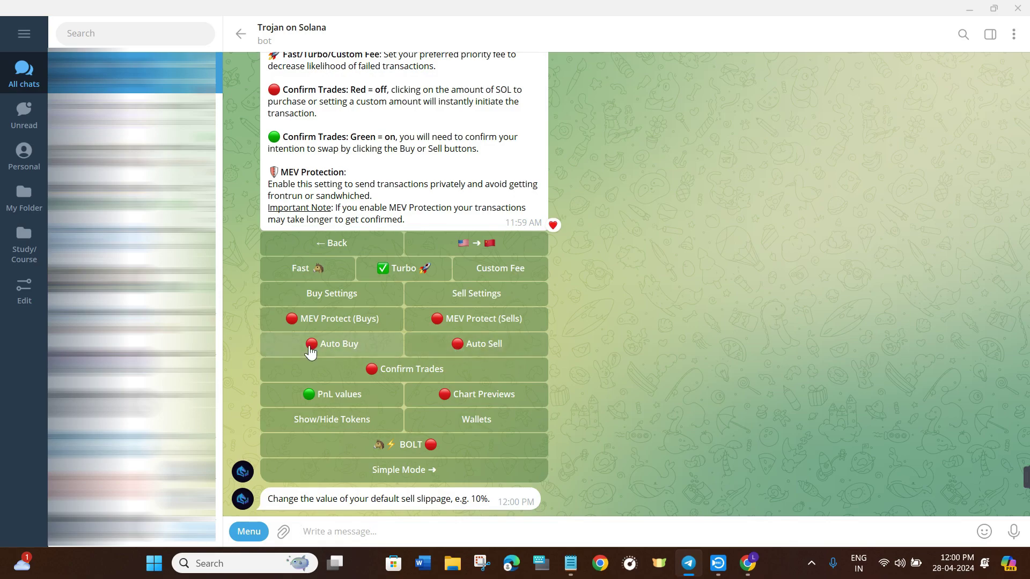
Open the Auto Buy panel (OFF, 0.25 SOL, 35% slippage) and heart-react to it.
left_click(361, 349)
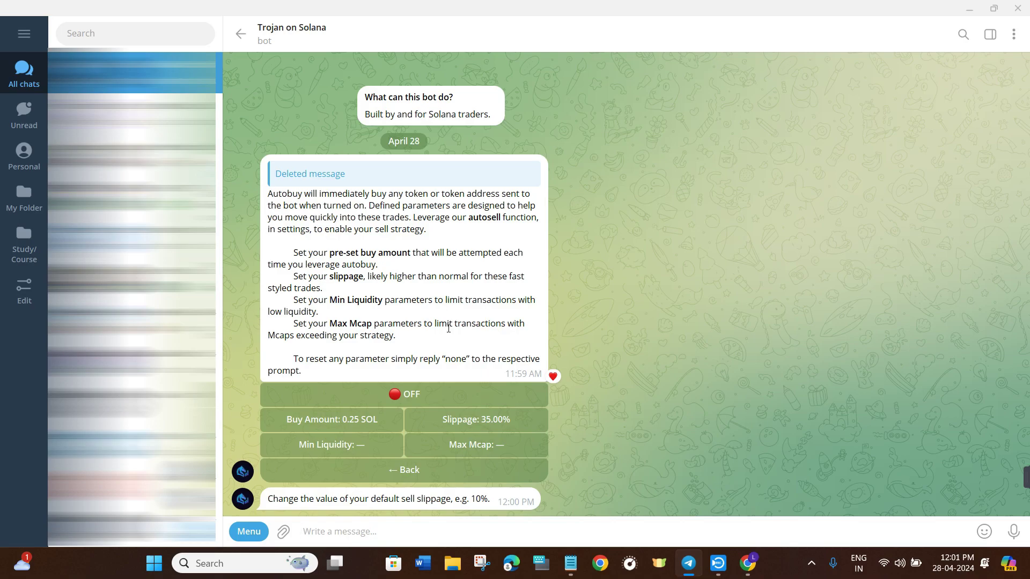
left_click_drag(267, 198, 414, 227)
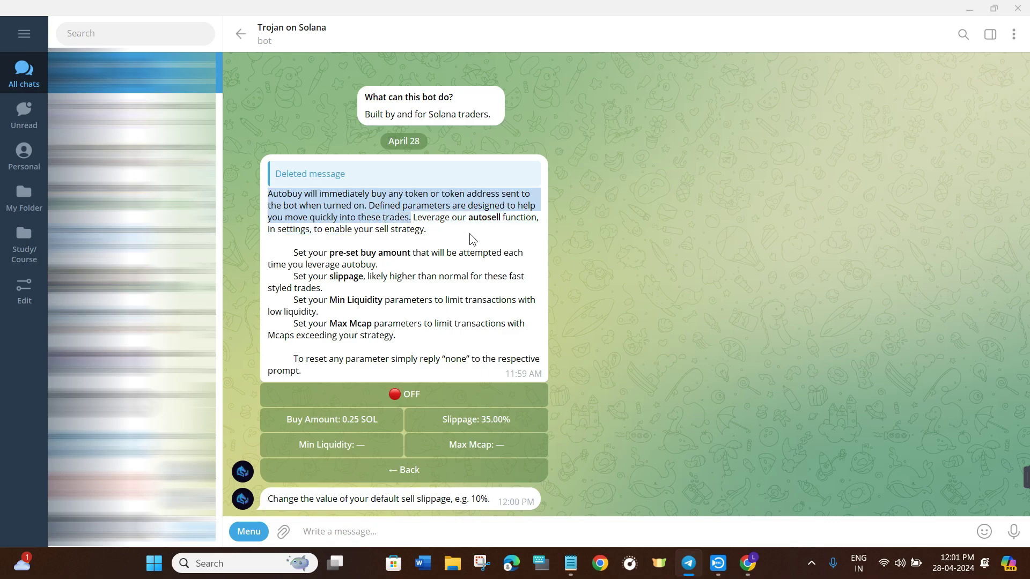
double_click(407, 396)
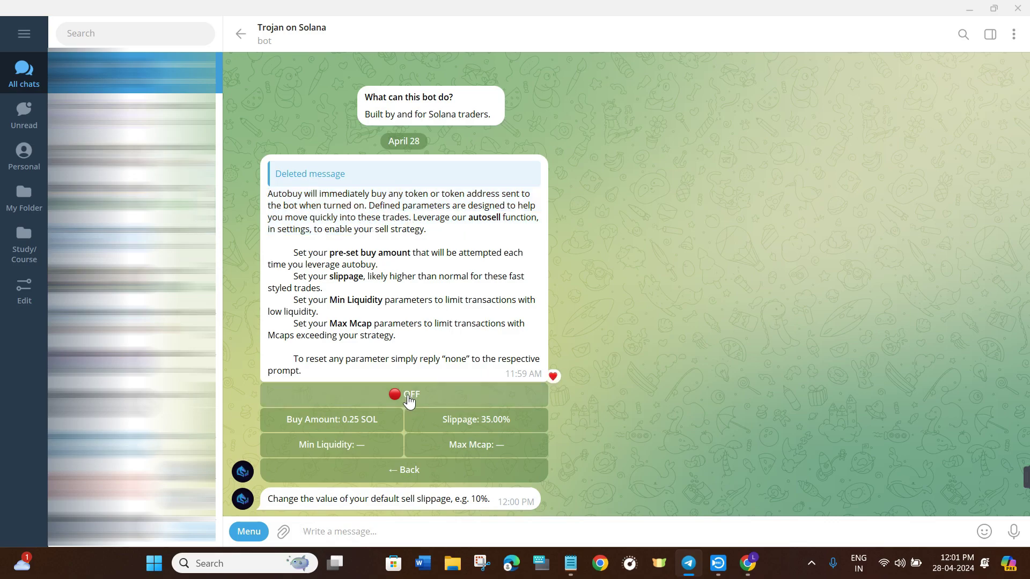
Turn Auto Buy ON and set its buy amount to 0.1 SOL.
left_click(401, 398)
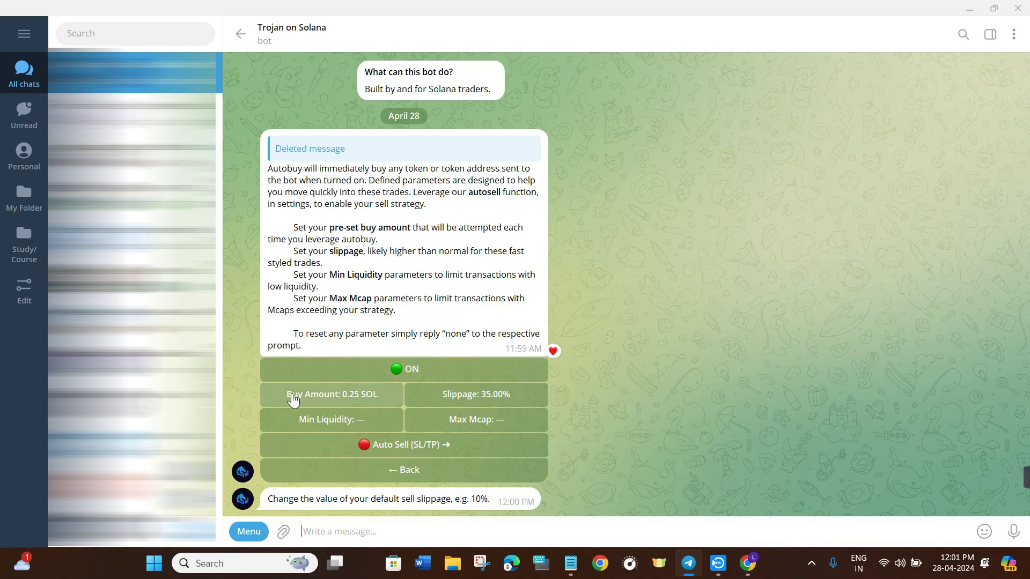
left_click(388, 402)
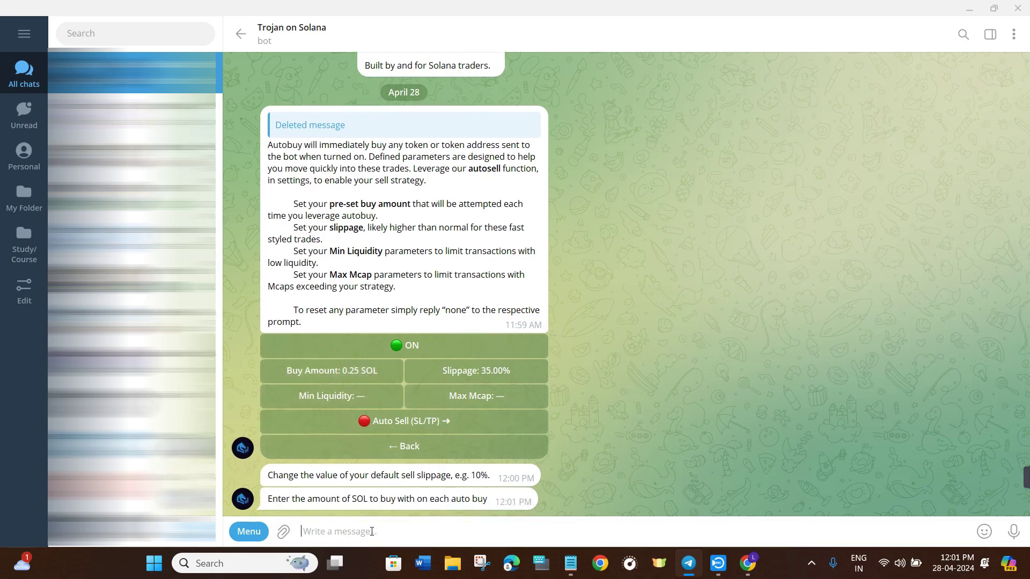
type("0.1")
key("Return")
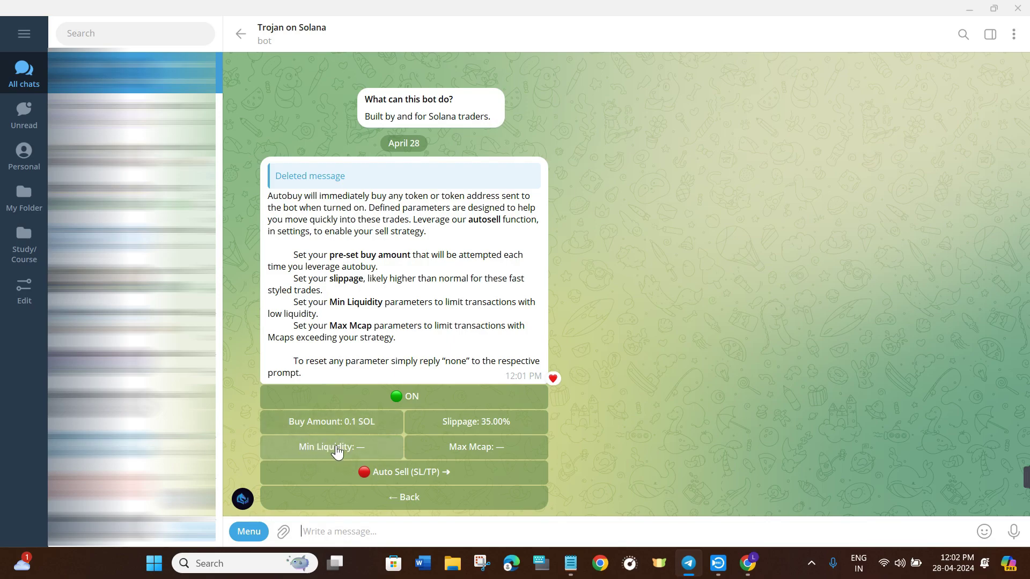
Choose Min Liquidity and heart-react to its prompt and the Auto Buy message.
left_click(362, 449)
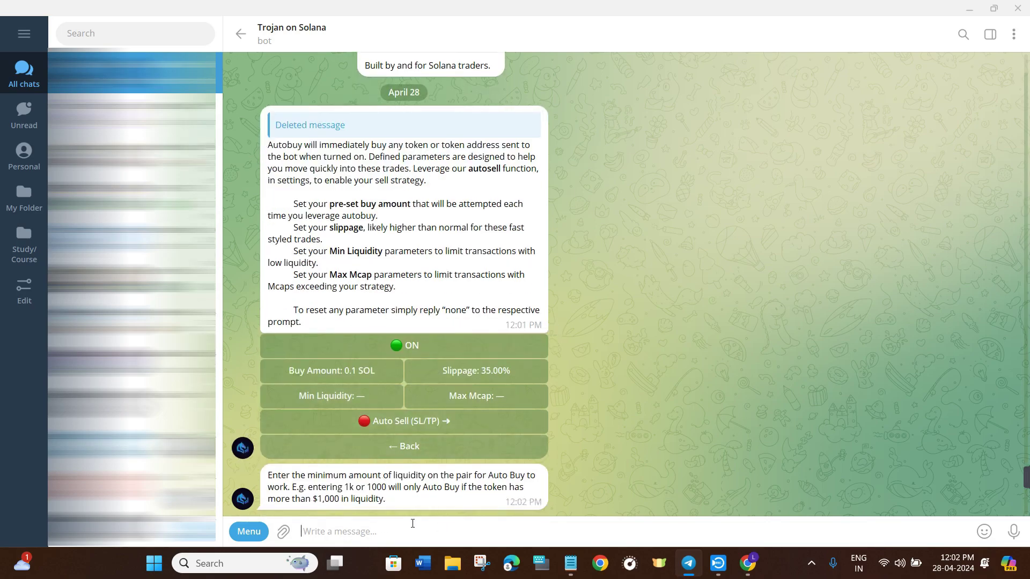
double_click(329, 502)
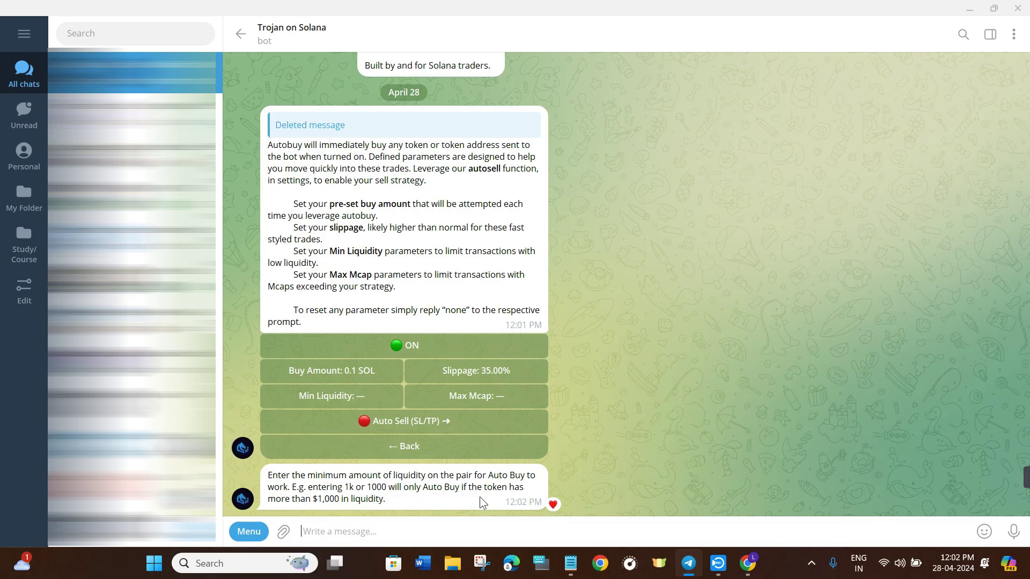
double_click(337, 394)
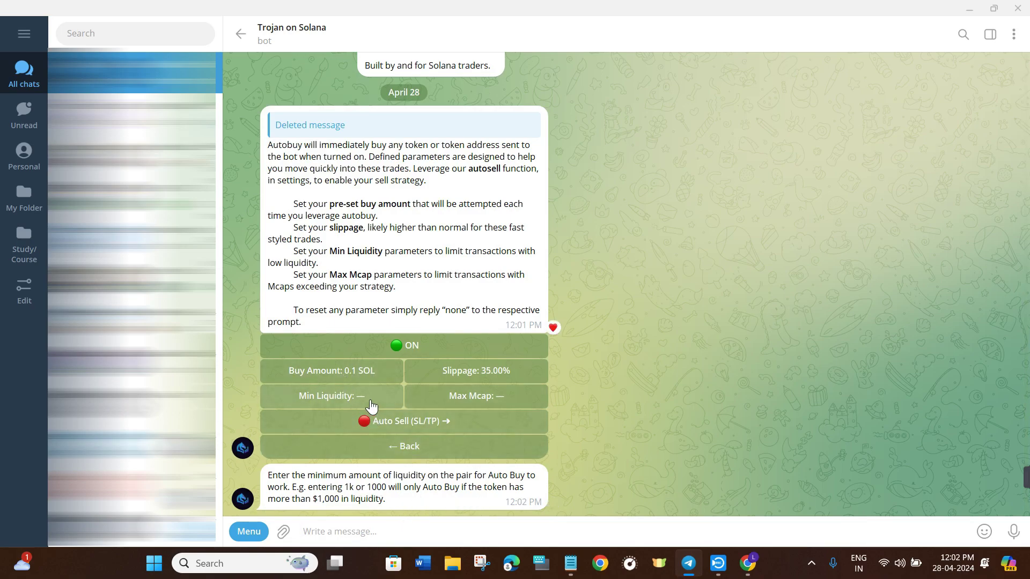